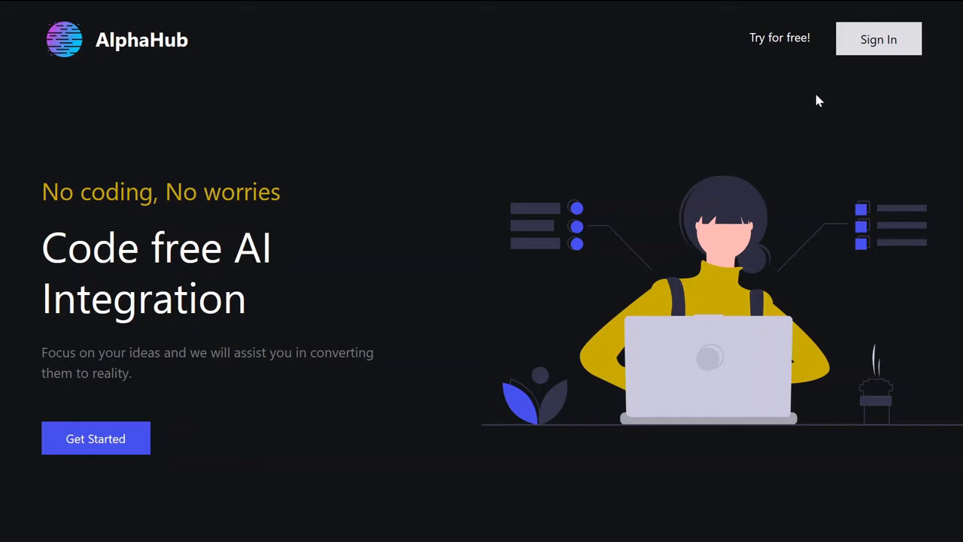
Sign in and create a project named Small network from the default prebuilt model
{"action": "left_click", "coordinate": [874, 52]}
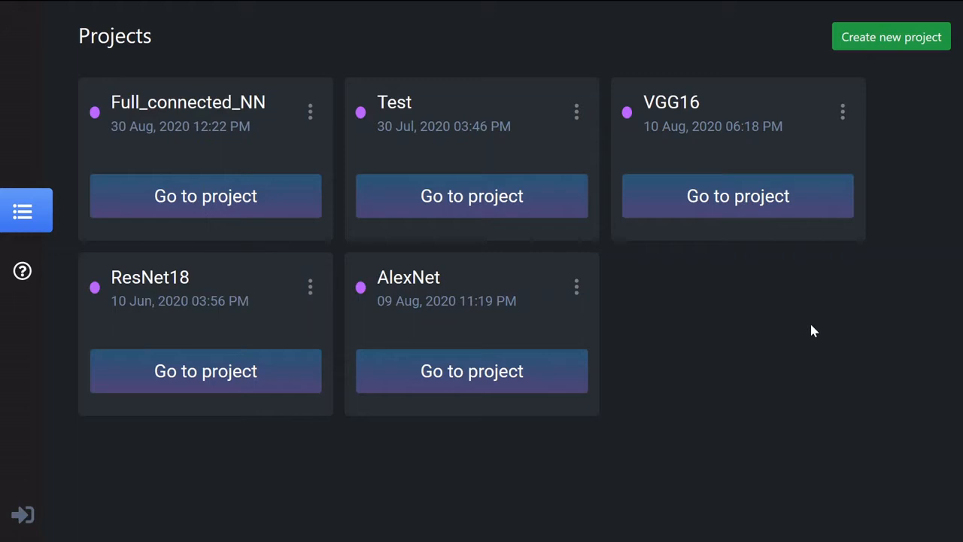
{"action": "left_click", "coordinate": [925, 43]}
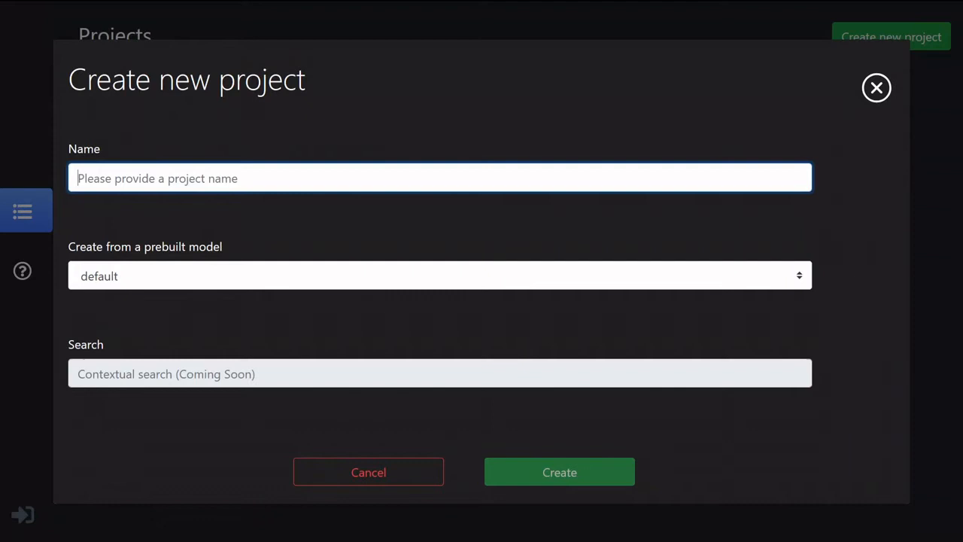
{"action": "type", "text": "Small network"}
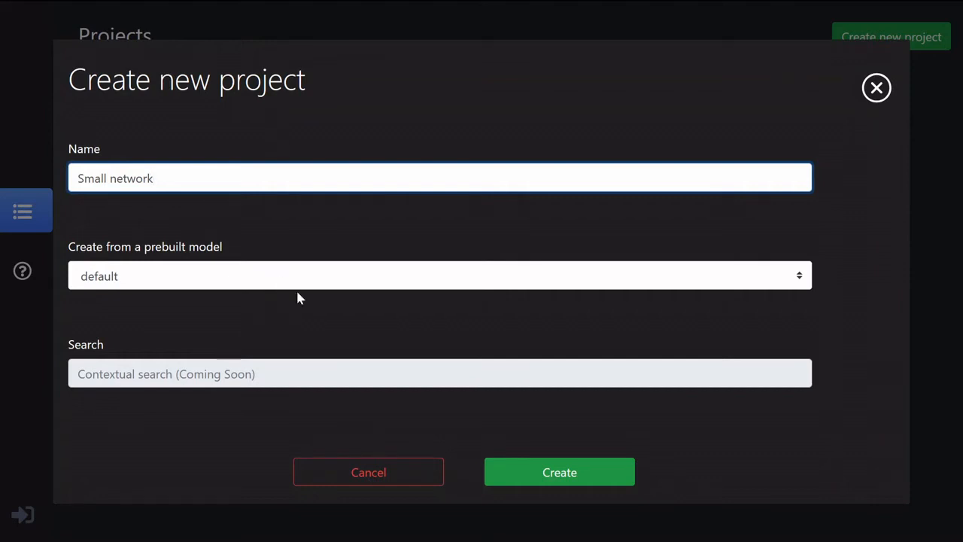
{"action": "left_click", "coordinate": [545, 478]}
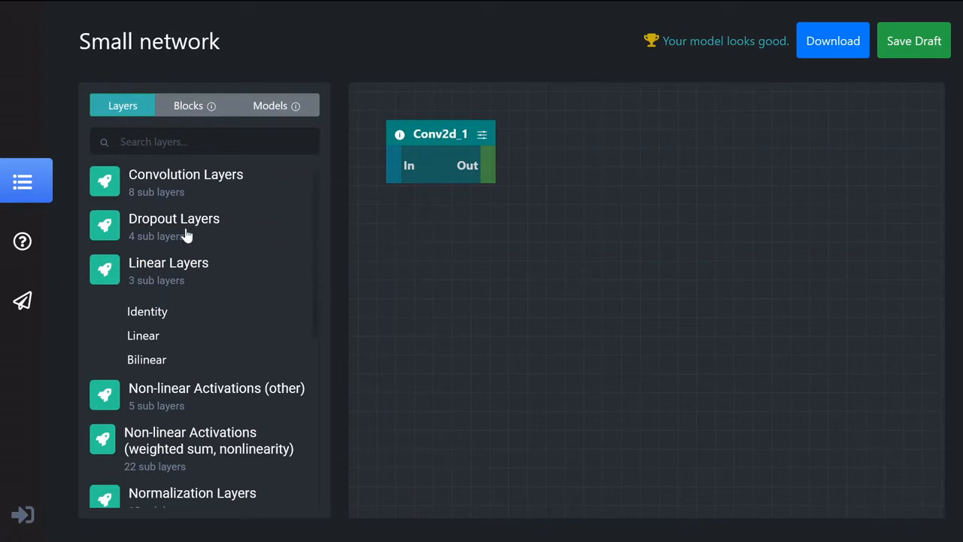
Add a Conv2d layer from the convolution layers to the canvas near Conv2d_1
{"action": "left_click", "coordinate": [172, 267]}
{"action": "left_click", "coordinate": [197, 182]}
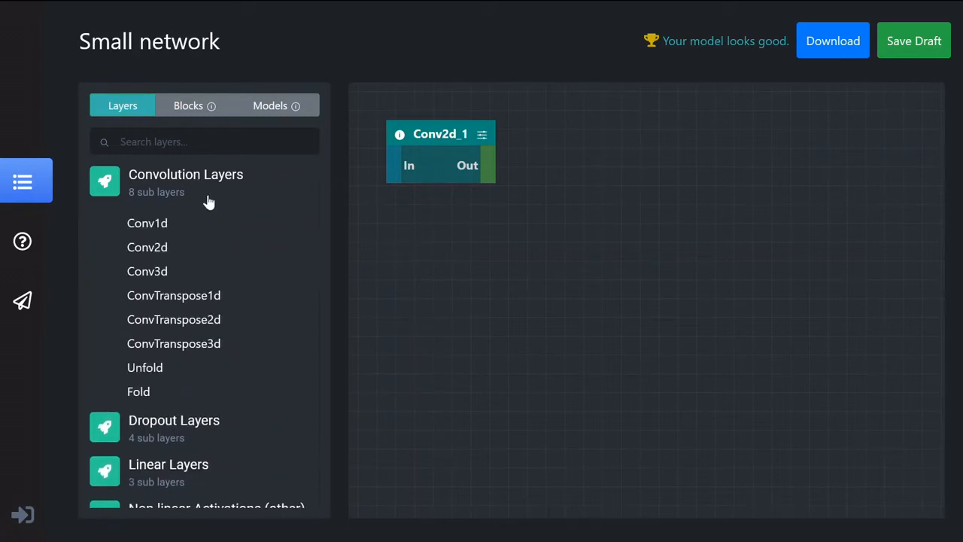
{"action": "left_click_drag", "start_coordinate": [157, 249], "coordinate": [590, 164]}
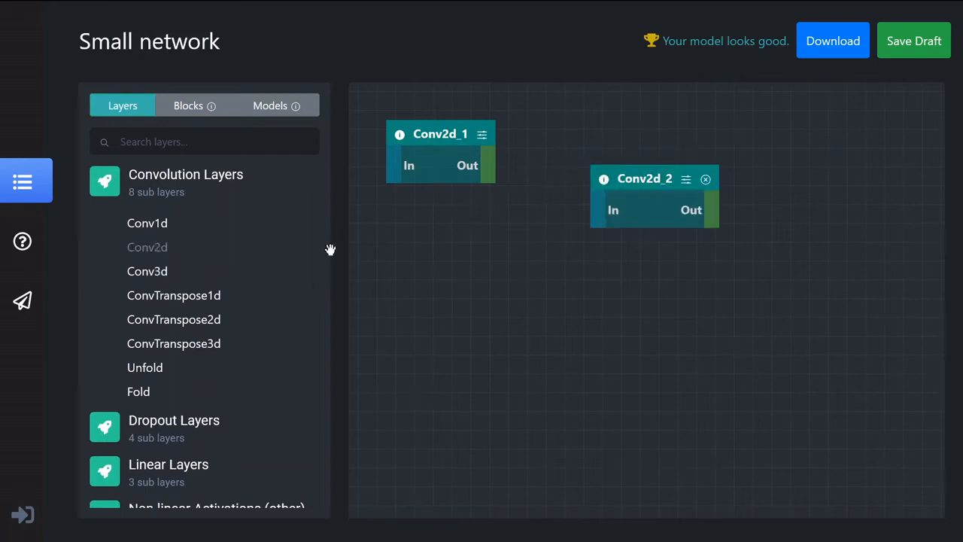
Copy the Conv2d_2 layer and line up the original and its copy in a row beside Conv2d_1
{"action": "left_click", "coordinate": [685, 181]}
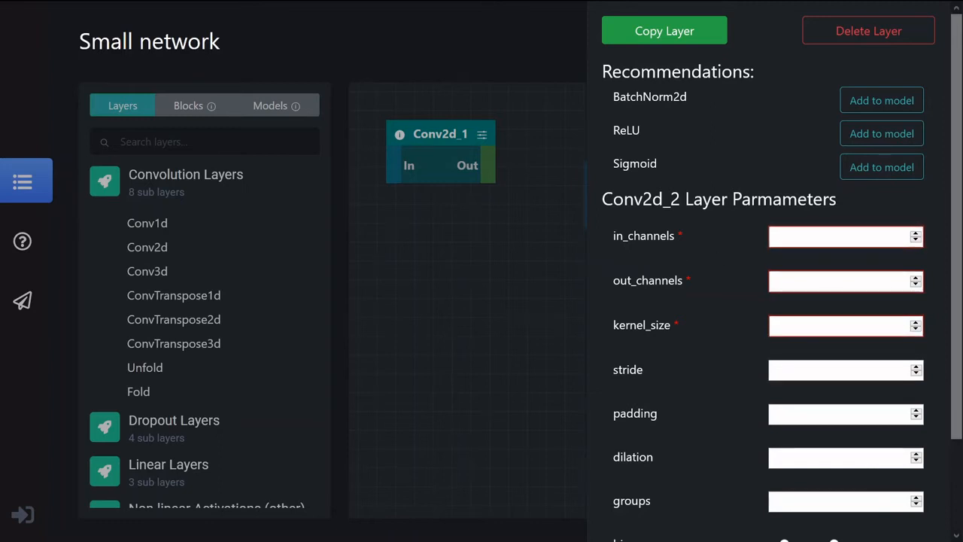
{"action": "left_click", "coordinate": [678, 45]}
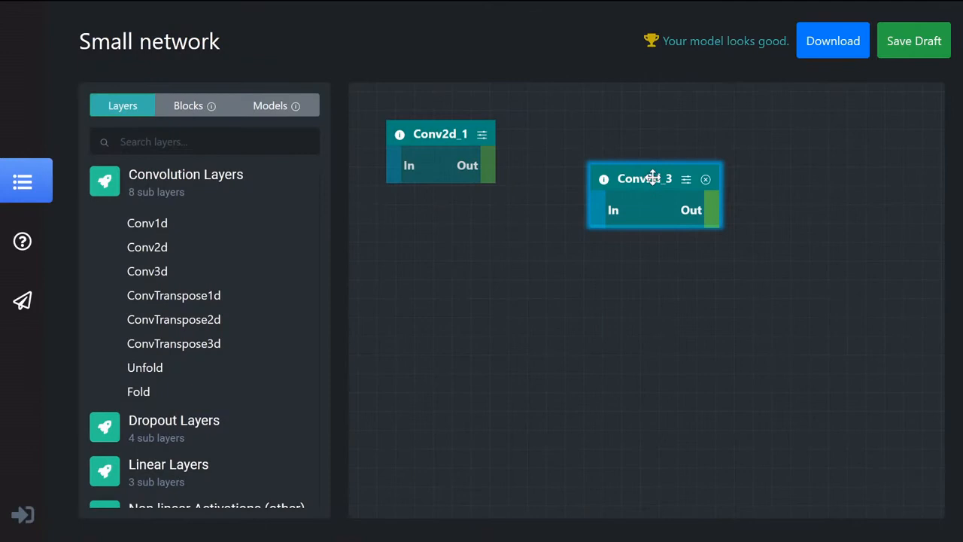
{"action": "left_click_drag", "start_coordinate": [654, 176], "coordinate": [517, 303]}
{"action": "left_click_drag", "start_coordinate": [650, 176], "coordinate": [576, 134]}
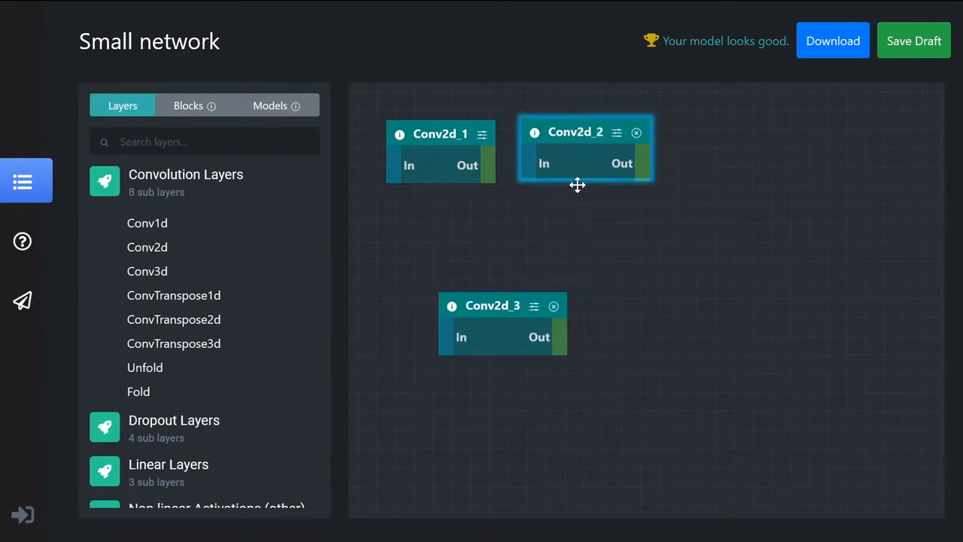
{"action": "left_click_drag", "start_coordinate": [489, 305], "coordinate": [730, 133]}
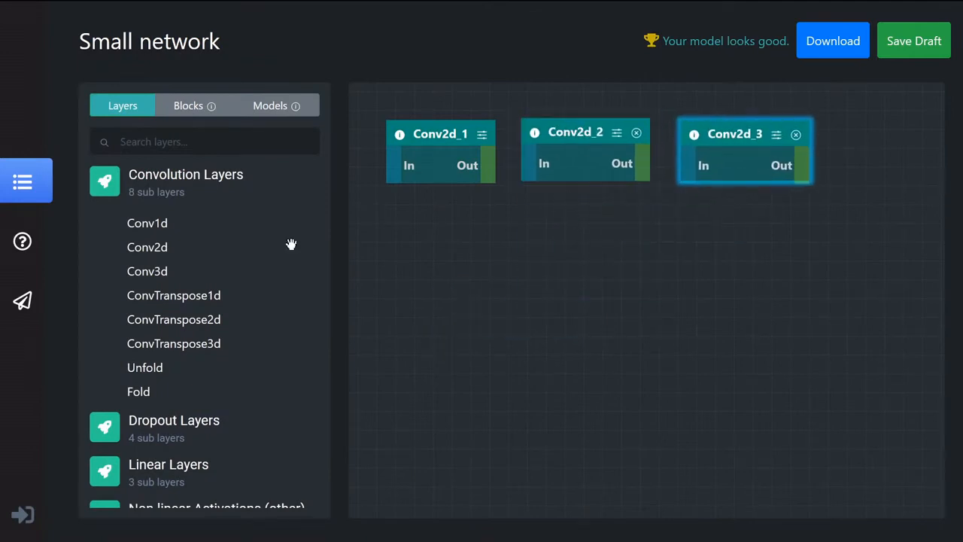
Add a fourth Conv2d layer below the row and connect all four layers output to input in numerical order
{"action": "left_click_drag", "start_coordinate": [511, 261], "coordinate": [512, 262]}
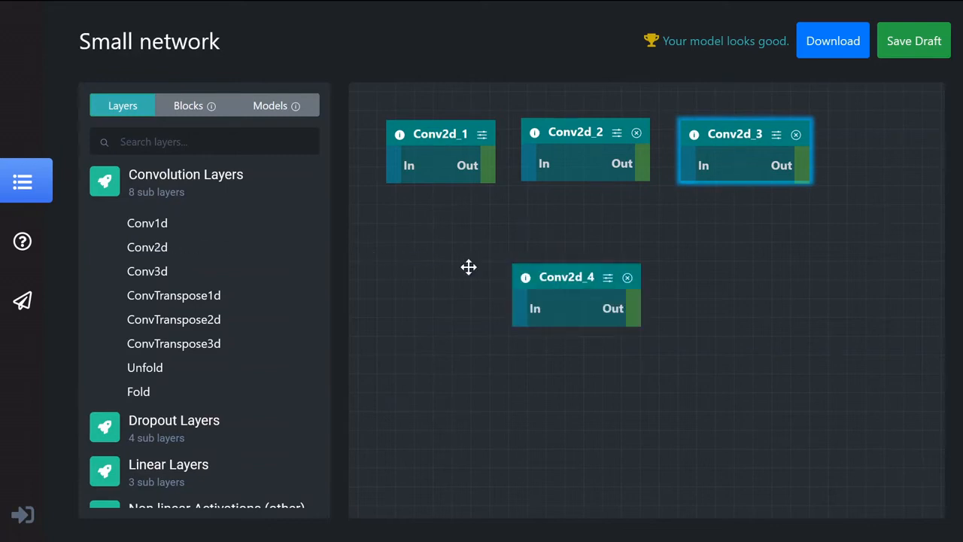
{"action": "left_click", "coordinate": [193, 183]}
{"action": "left_click_drag", "start_coordinate": [486, 172], "coordinate": [533, 166]}
{"action": "left_click_drag", "start_coordinate": [638, 172], "coordinate": [693, 170]}
{"action": "left_click_drag", "start_coordinate": [799, 173], "coordinate": [521, 314]}
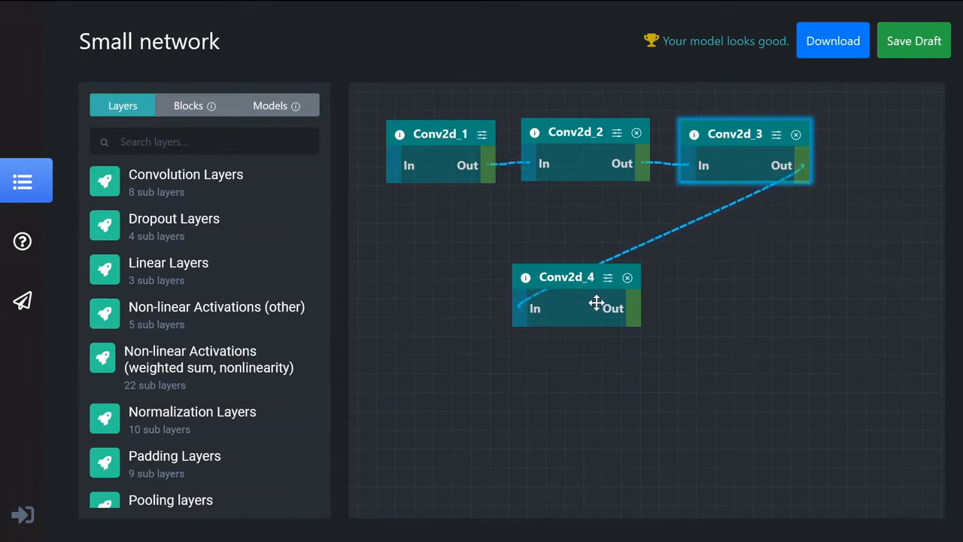
{"action": "left_click", "coordinate": [740, 304]}
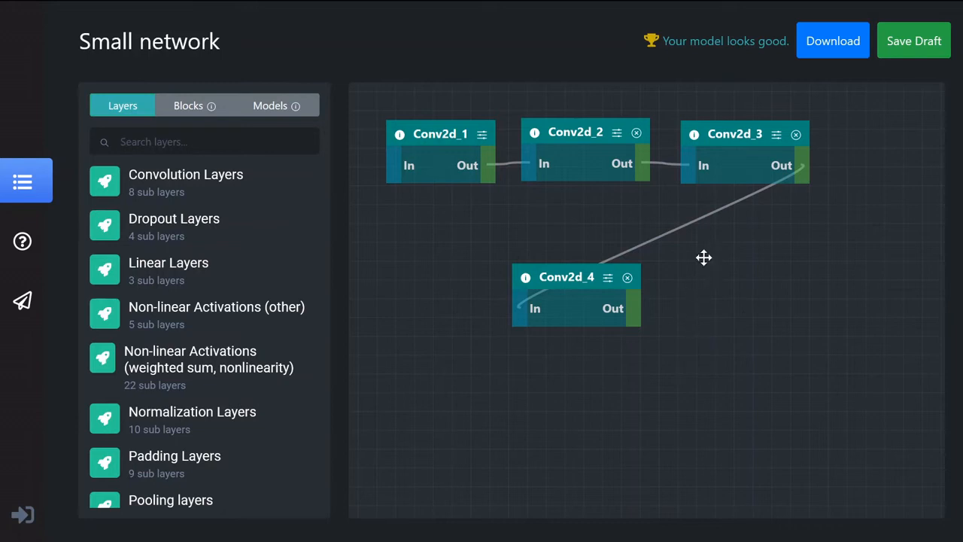
Save the network draft and check its validation errors
{"action": "mouse_move", "coordinate": [536, 135]}
{"action": "left_click", "coordinate": [924, 59]}
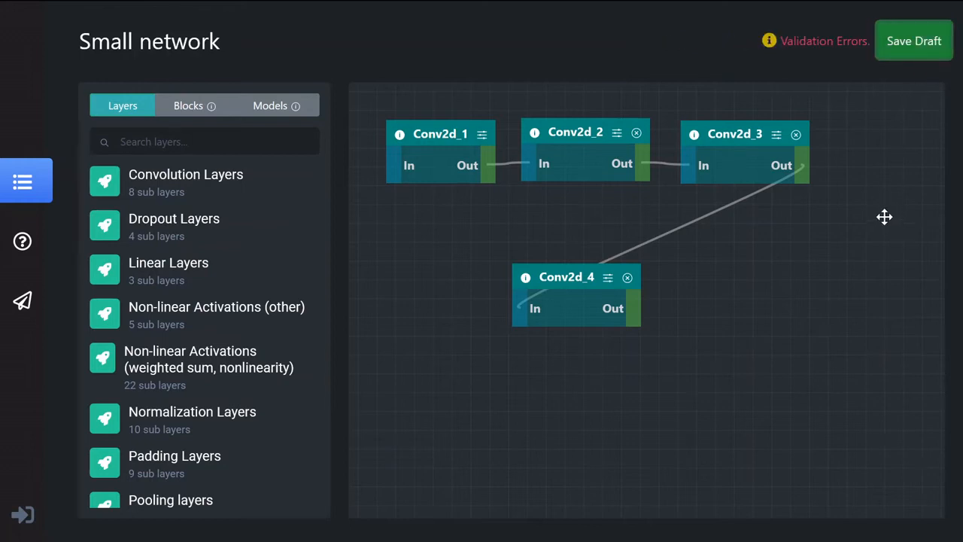
{"action": "mouse_move", "coordinate": [846, 46]}
Set Conv2d_2's in_channels to 32, out_channels to 64 and kernel_size to 3
{"action": "left_click", "coordinate": [618, 135]}
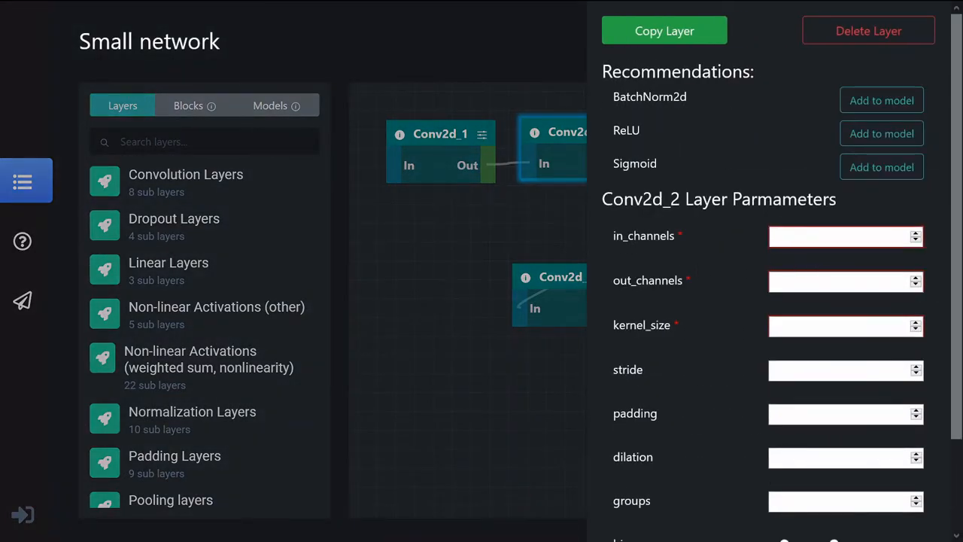
{"action": "type", "text": "32"}
{"action": "key", "text": "Tab"}
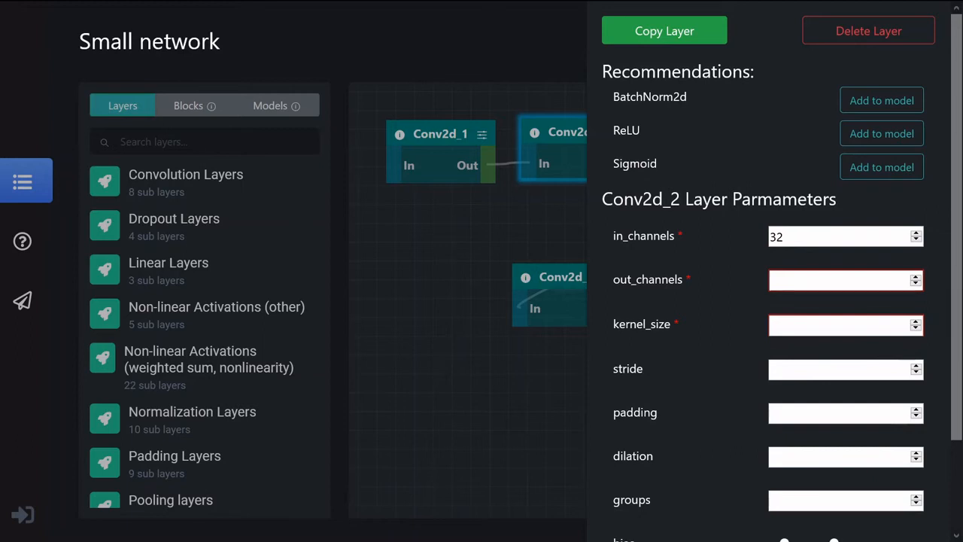
{"action": "type", "text": "643"}
{"action": "left_click", "coordinate": [442, 323]}
Set Conv2d_3's in_channels to 64, out_channels to 32 and kernel_size to 3
{"action": "left_click", "coordinate": [781, 141]}
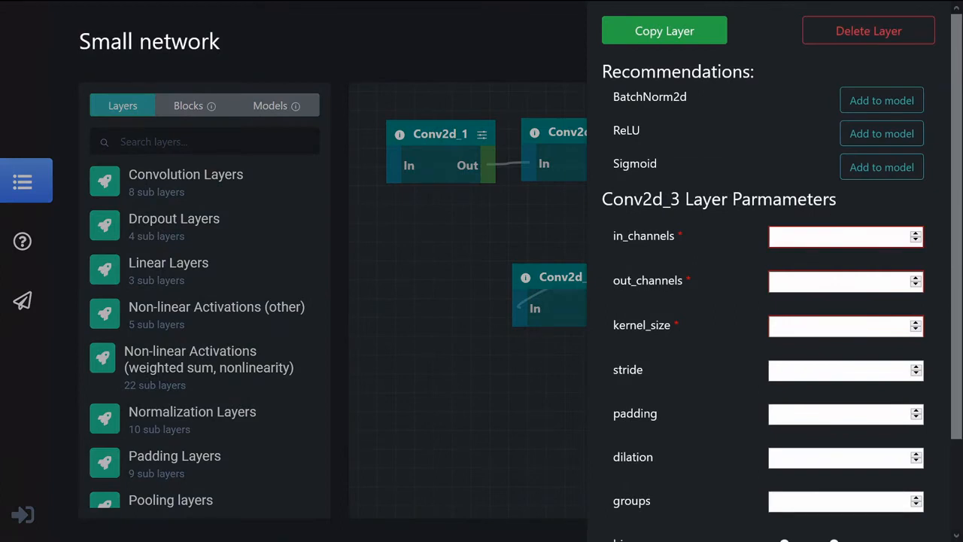
{"action": "left_click", "coordinate": [839, 237]}
{"action": "type", "text": "64"}
{"action": "key", "text": "Tab"}
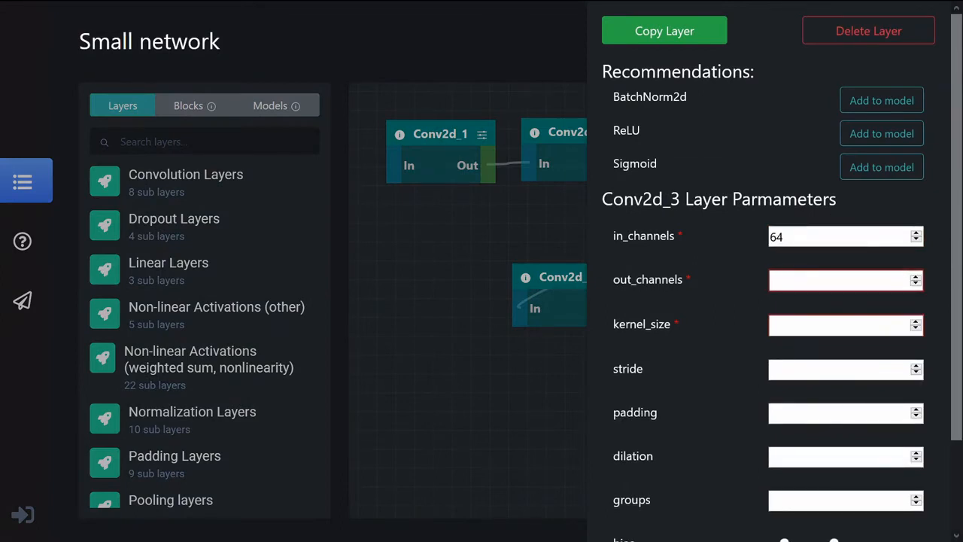
{"action": "type", "text": "32"}
{"action": "key", "text": "Tab"}
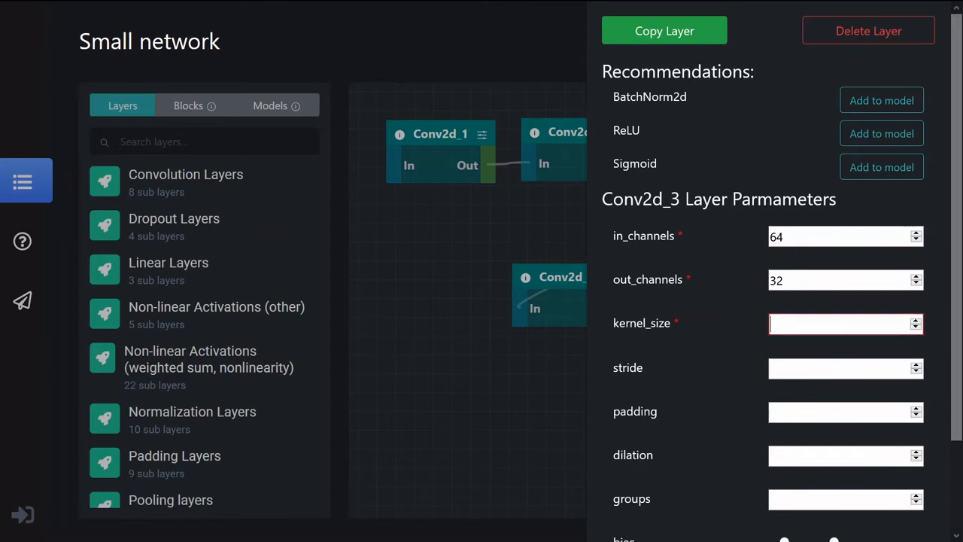
{"action": "type", "text": "3"}
{"action": "left_click", "coordinate": [451, 352]}
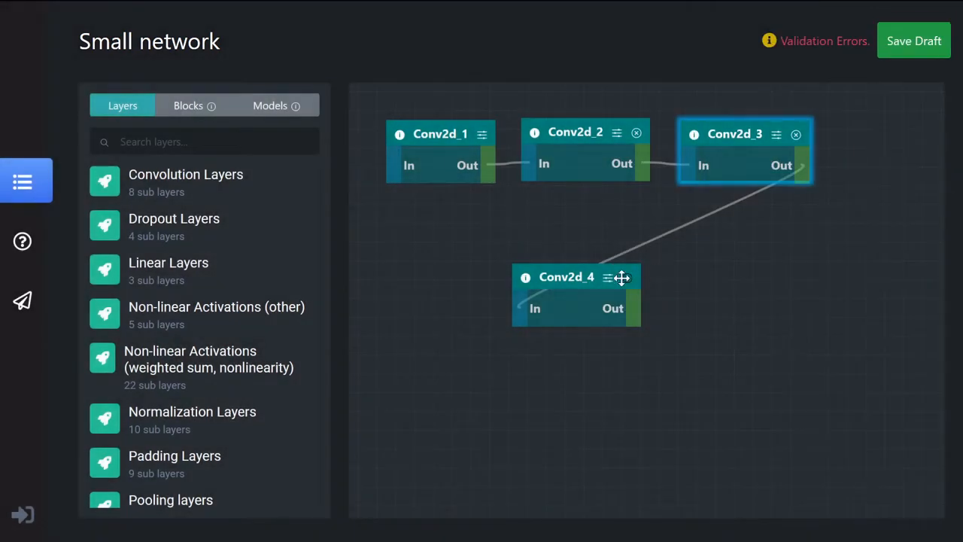
Set Conv2d_4's in_channels to 32, out_channels to 32 and kernel_size to 3, and save the draft
{"action": "left_click", "coordinate": [615, 281]}
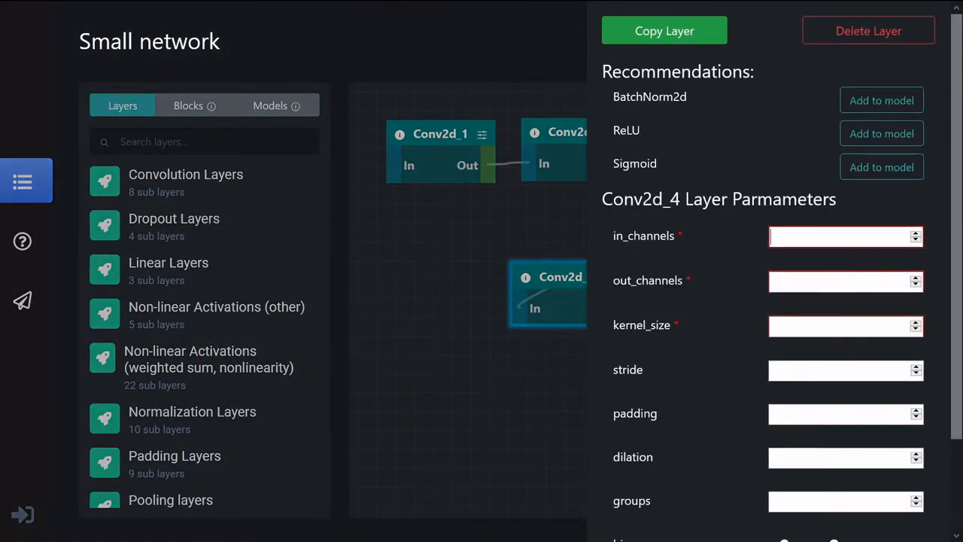
{"action": "type", "text": "32"}
{"action": "key", "text": "Tab"}
{"action": "type", "text": "32"}
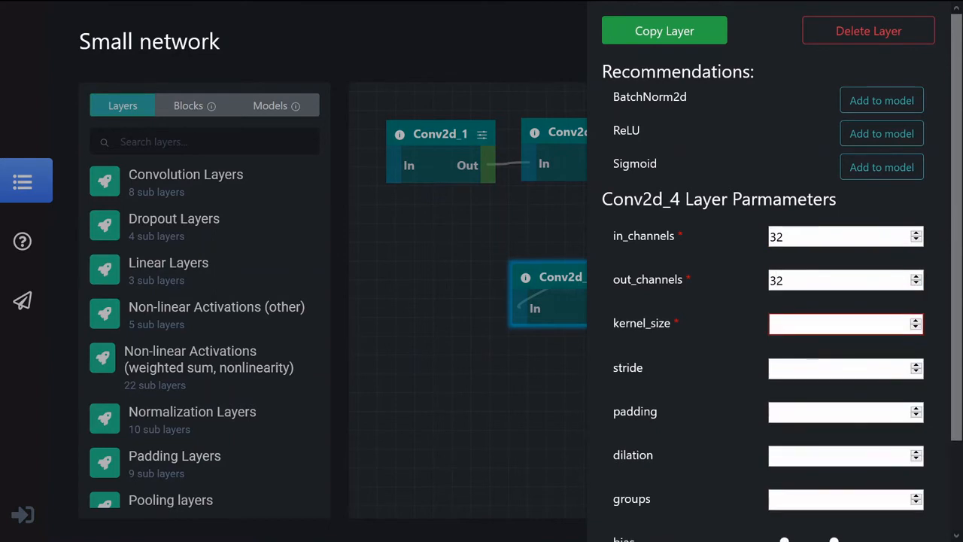
{"action": "type", "text": "3"}
{"action": "left_click", "coordinate": [528, 224]}
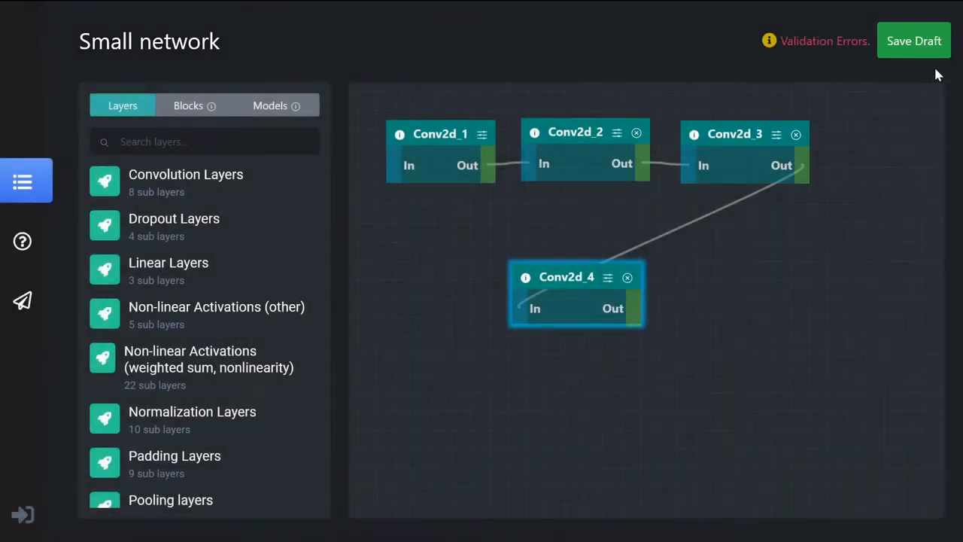
{"action": "left_click", "coordinate": [919, 47]}
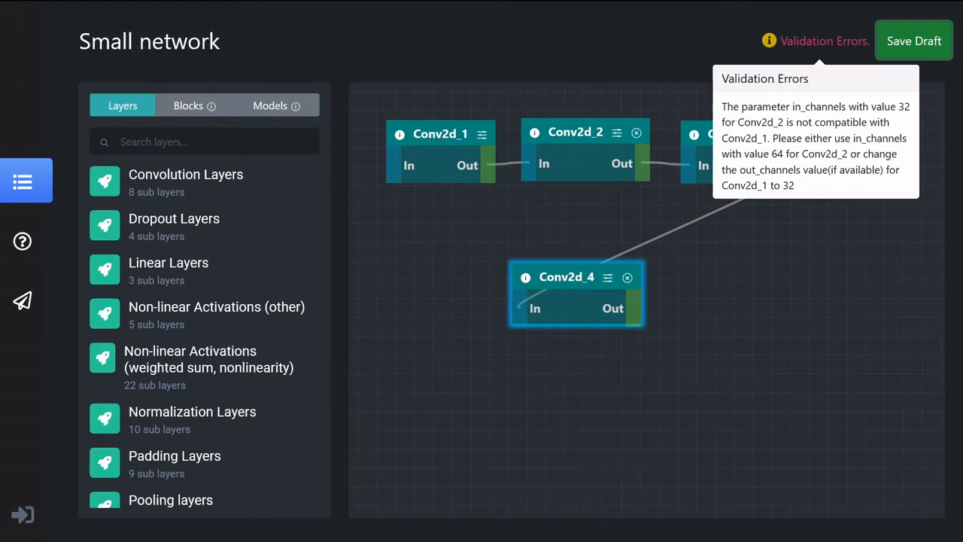
Set Conv2d_2's in_channels to 64 to match Conv2d_1's output and save the draft again
{"action": "left_click", "coordinate": [619, 137]}
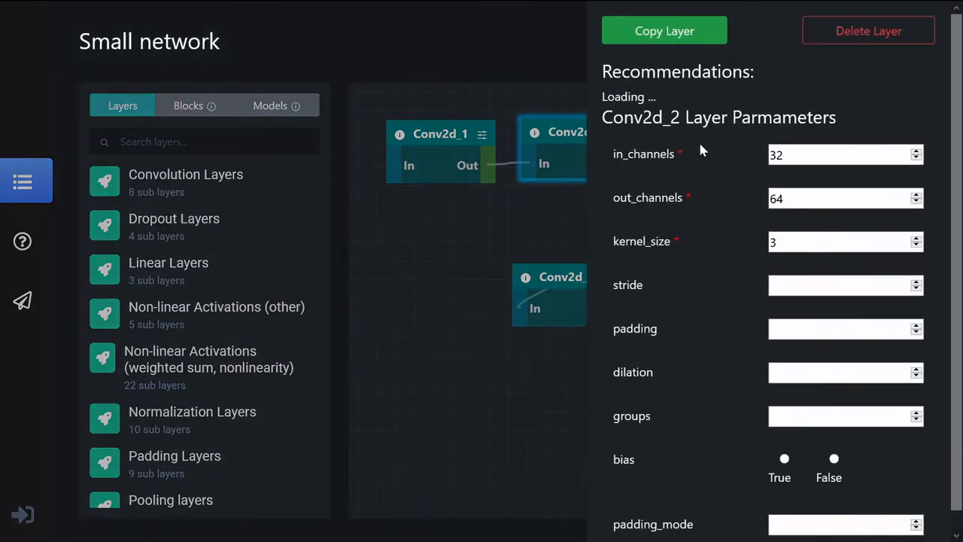
{"action": "left_click_drag", "start_coordinate": [812, 235], "coordinate": [715, 227]}
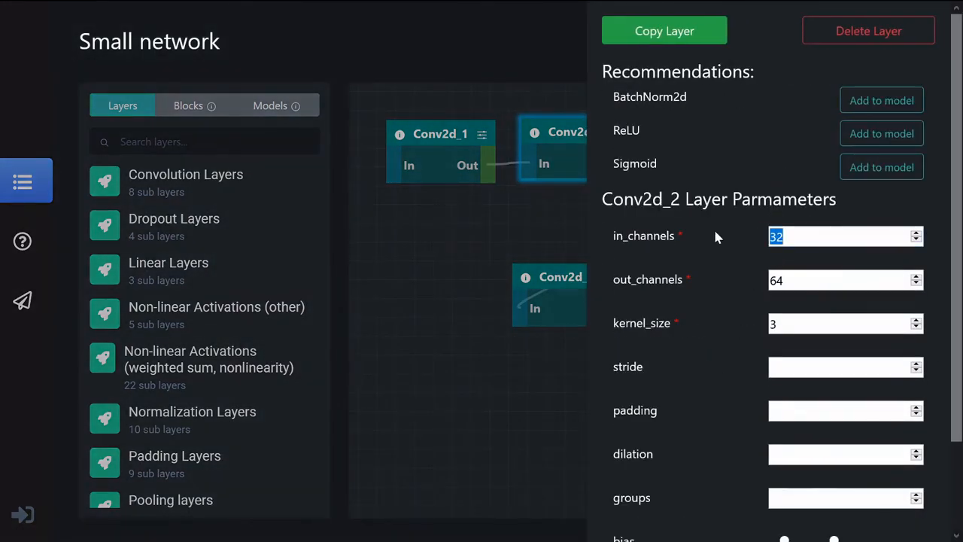
{"action": "type", "text": "64"}
{"action": "left_click", "coordinate": [522, 236]}
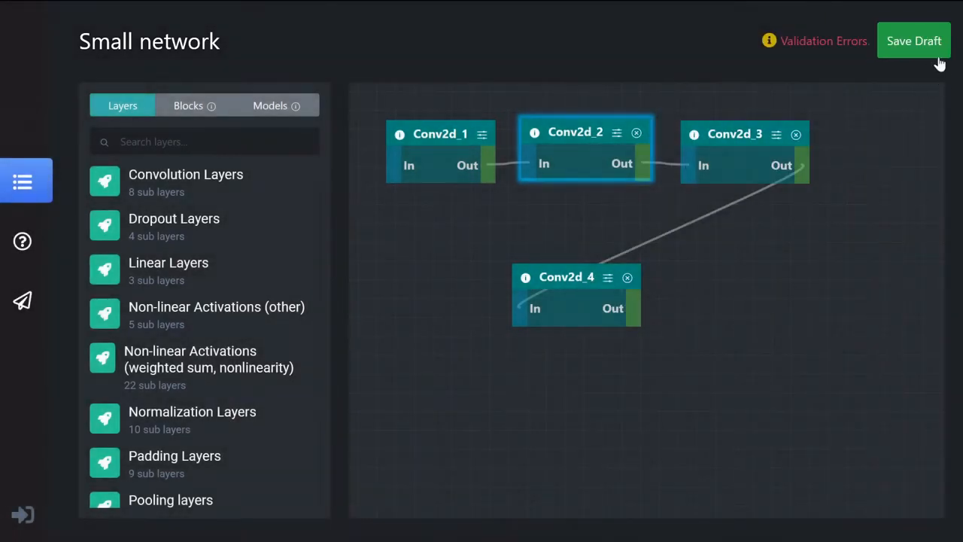
{"action": "left_click", "coordinate": [932, 55]}
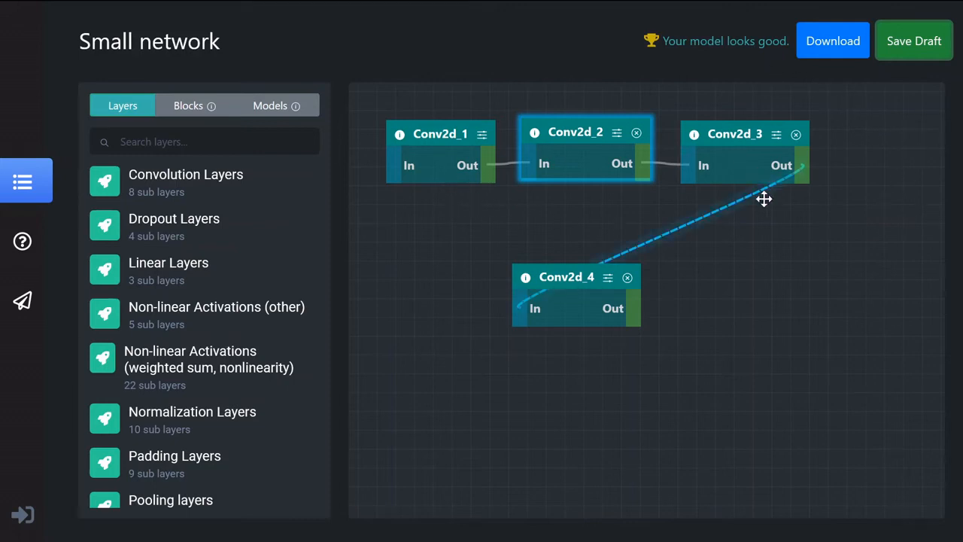
{"action": "left_click", "coordinate": [827, 280]}
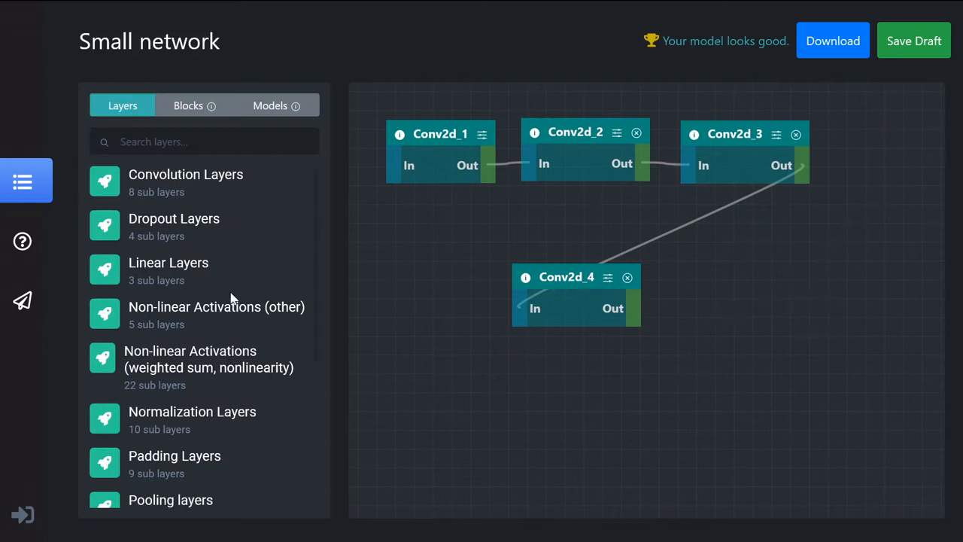
Add a Flatten layer from the utility functions and place it beside Conv2d_4
{"action": "left_click", "coordinate": [151, 272]}
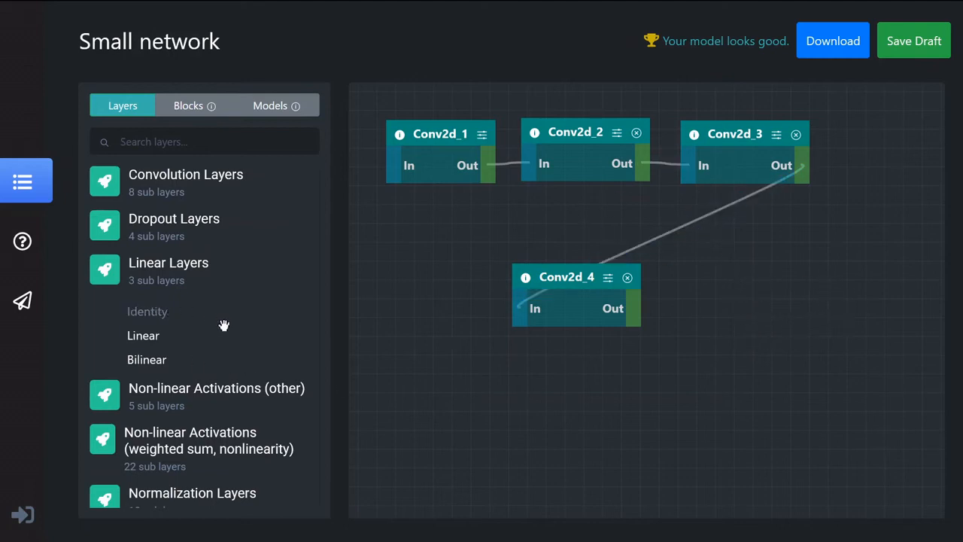
{"action": "left_click", "coordinate": [188, 276]}
{"action": "scroll", "coordinate": [198, 384], "scroll_direction": "down", "scroll_amount": 5}
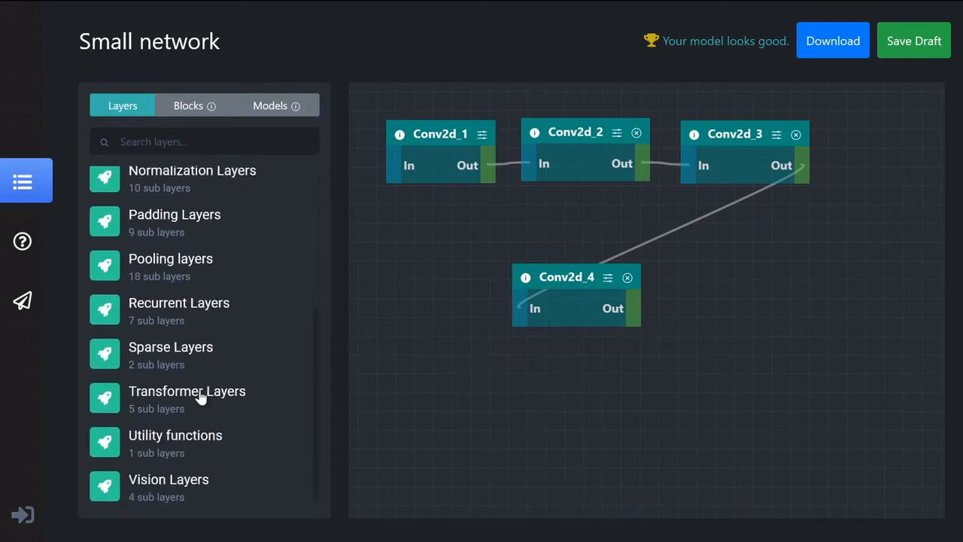
{"action": "left_click", "coordinate": [202, 435]}
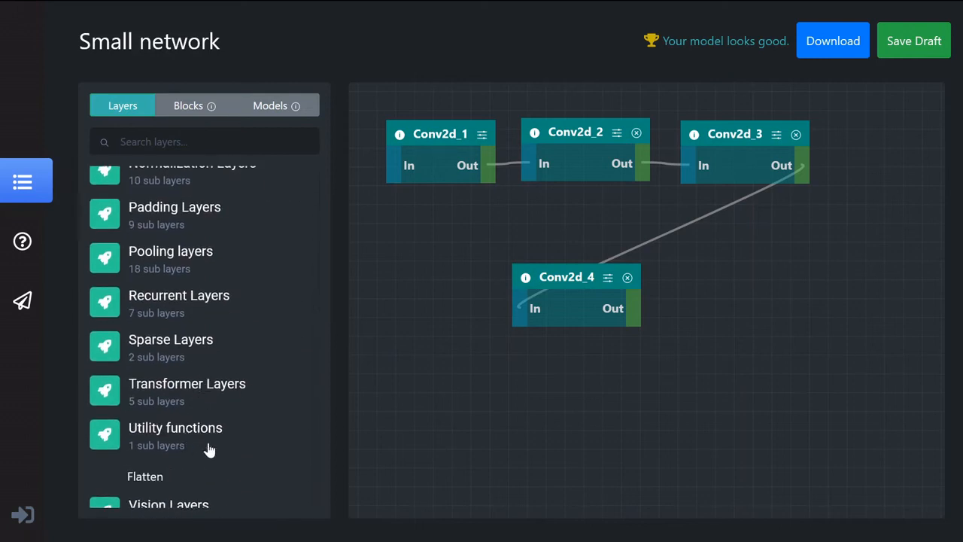
{"action": "left_click_drag", "start_coordinate": [145, 477], "coordinate": [734, 292]}
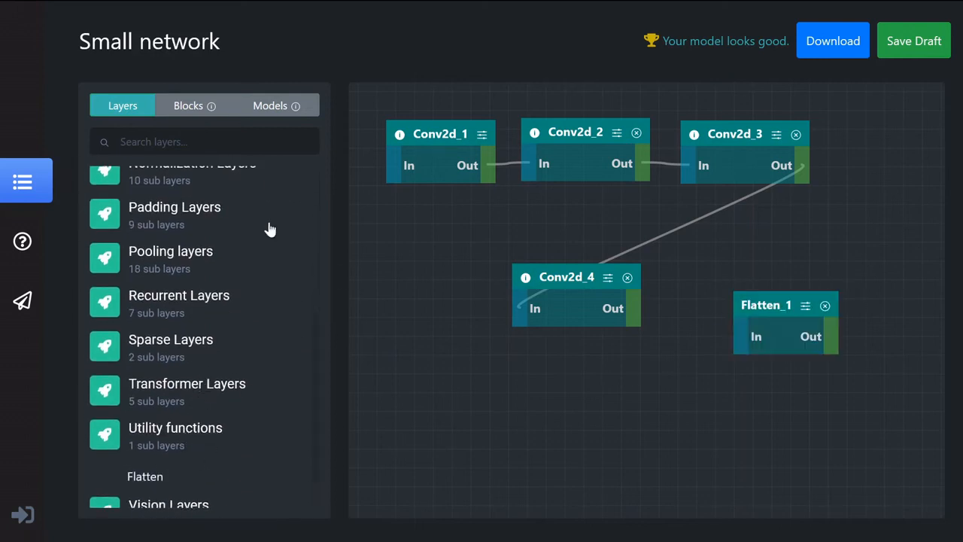
{"action": "left_click", "coordinate": [198, 428]}
{"action": "scroll", "coordinate": [209, 353], "scroll_direction": "up", "scroll_amount": 5}
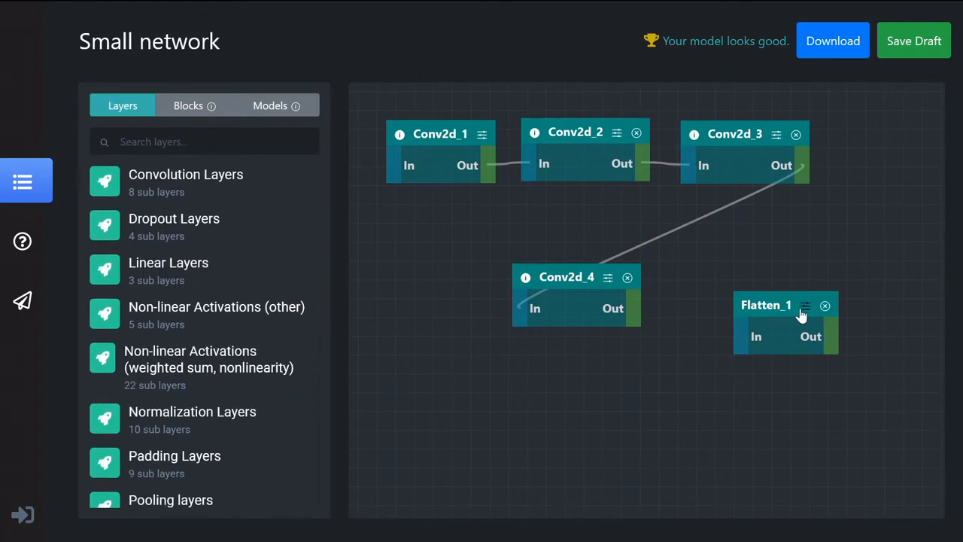
{"action": "left_click_drag", "start_coordinate": [758, 305], "coordinate": [743, 286]}
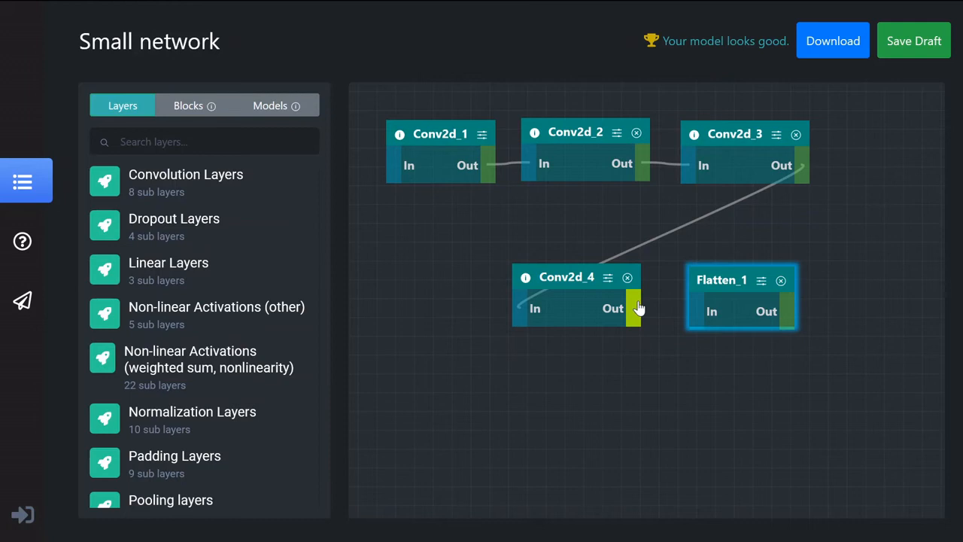
Connect Conv2d_4's output to Flatten_1's input
{"action": "left_click_drag", "start_coordinate": [637, 308], "coordinate": [705, 310]}
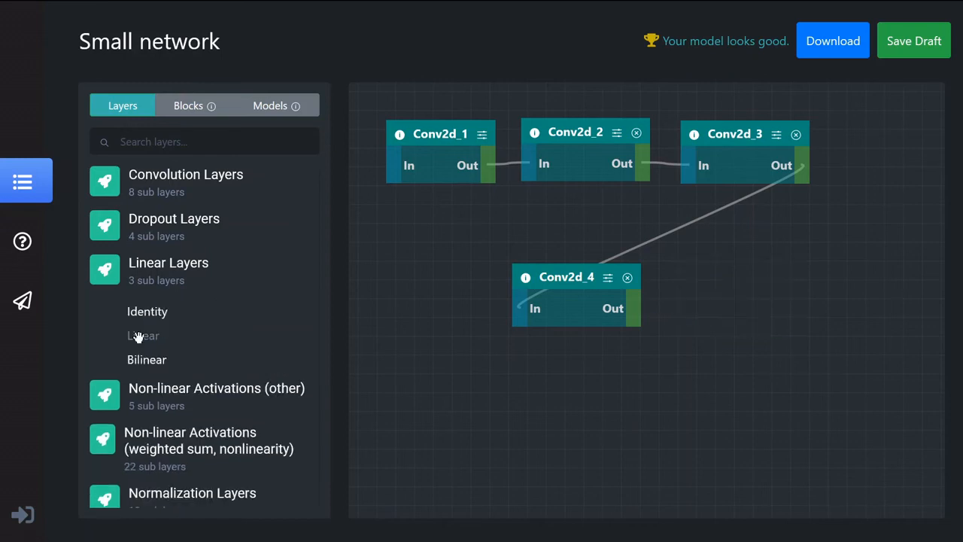
Add a Linear layer in place of Flatten_1, position it beside Conv2d_4 and connect Conv2d_4's output to its input
{"action": "left_click_drag", "start_coordinate": [138, 337], "coordinate": [818, 292]}
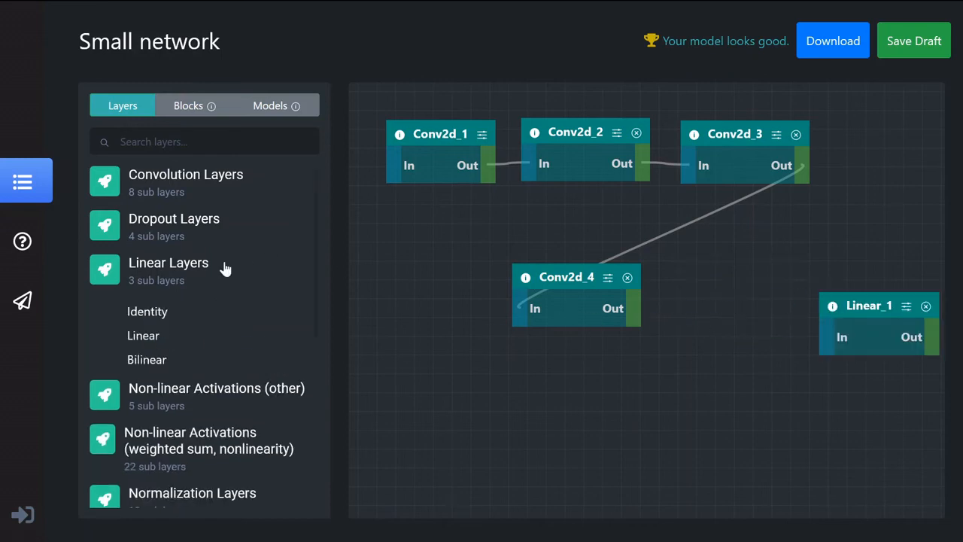
{"action": "left_click", "coordinate": [165, 268]}
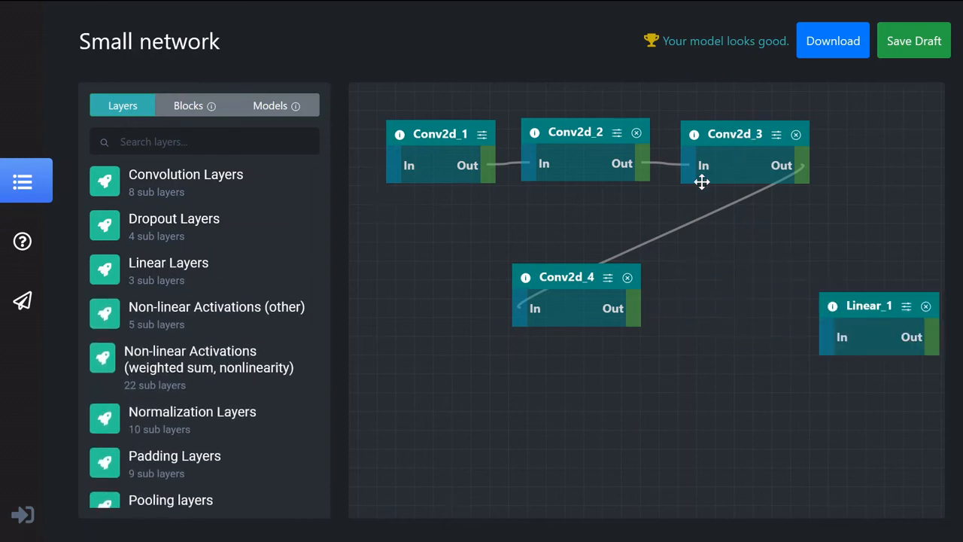
{"action": "left_click", "coordinate": [591, 261]}
{"action": "left_click_drag", "start_coordinate": [878, 309], "coordinate": [755, 278]}
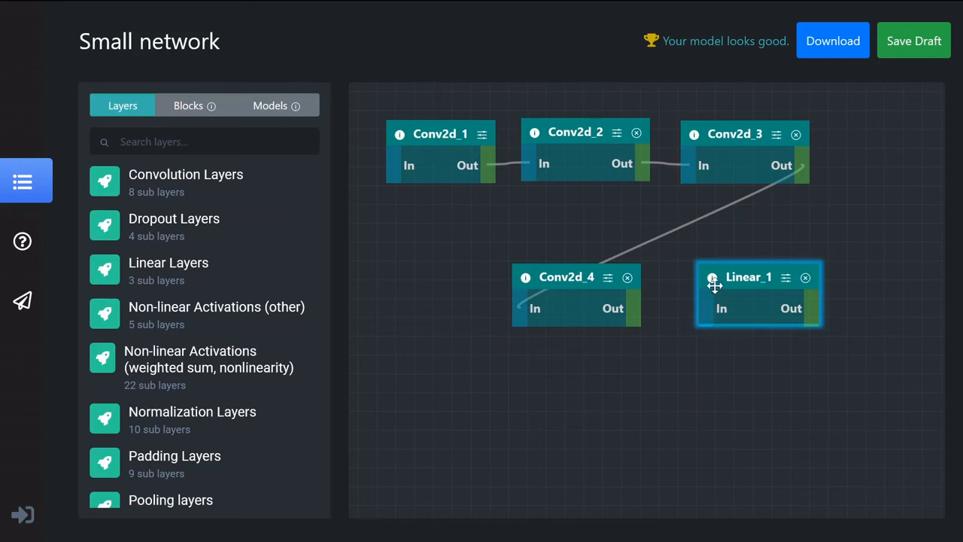
{"action": "mouse_move", "coordinate": [713, 281]}
{"action": "left_click_drag", "start_coordinate": [634, 320], "coordinate": [708, 317]}
Set Linear_1's in_features to 10 and out_features to 2, and save the draft
{"action": "left_click", "coordinate": [786, 278]}
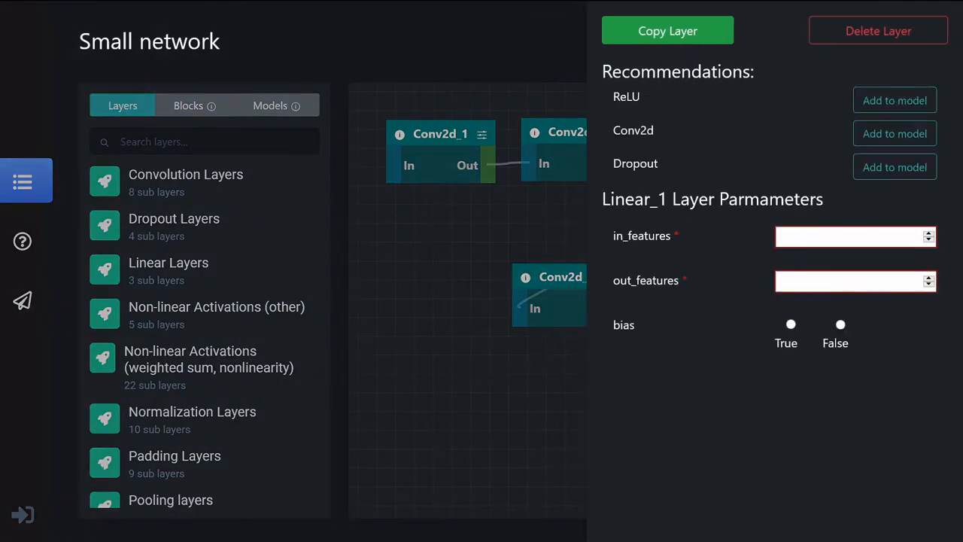
{"action": "left_click", "coordinate": [434, 256]}
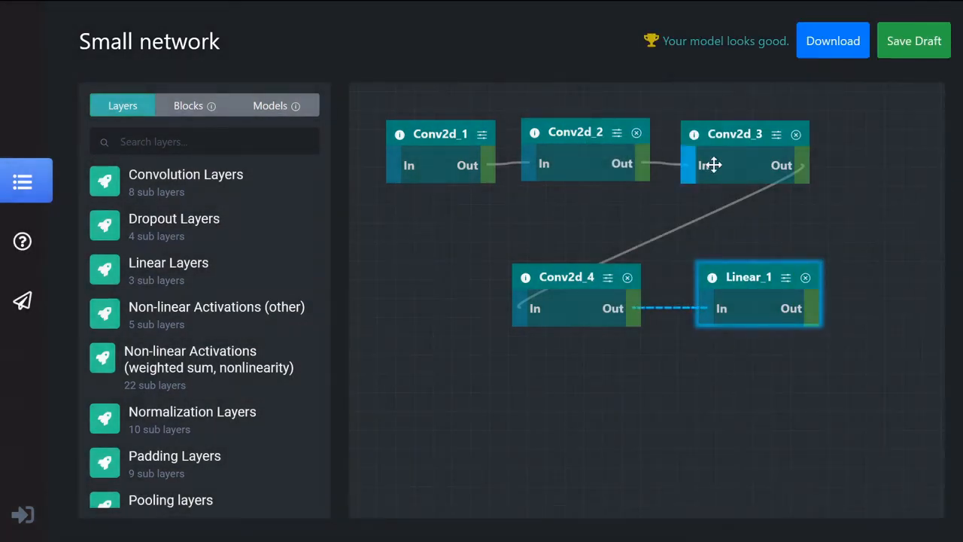
{"action": "left_click", "coordinate": [787, 278]}
{"action": "left_click", "coordinate": [805, 236]}
{"action": "type", "text": "10"}
{"action": "left_click", "coordinate": [788, 284]}
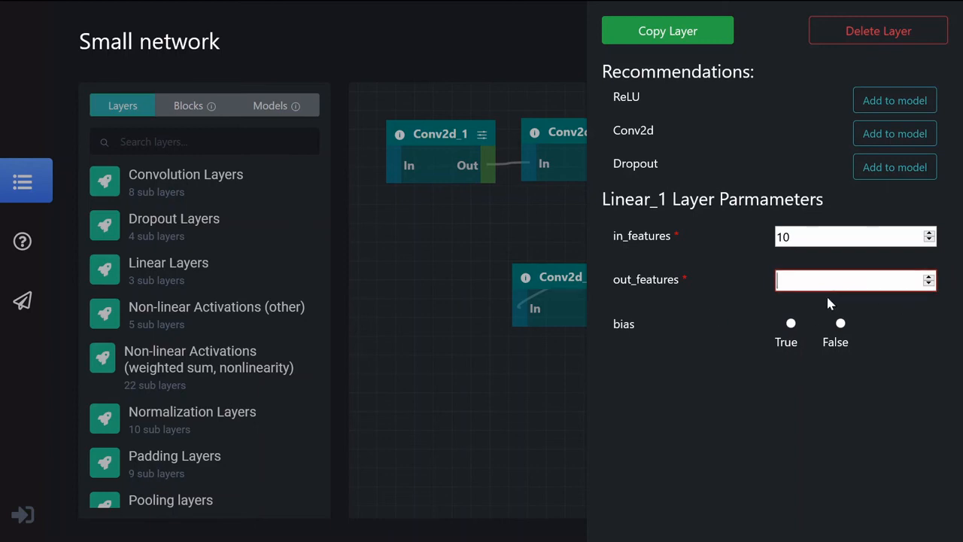
{"action": "type", "text": "2"}
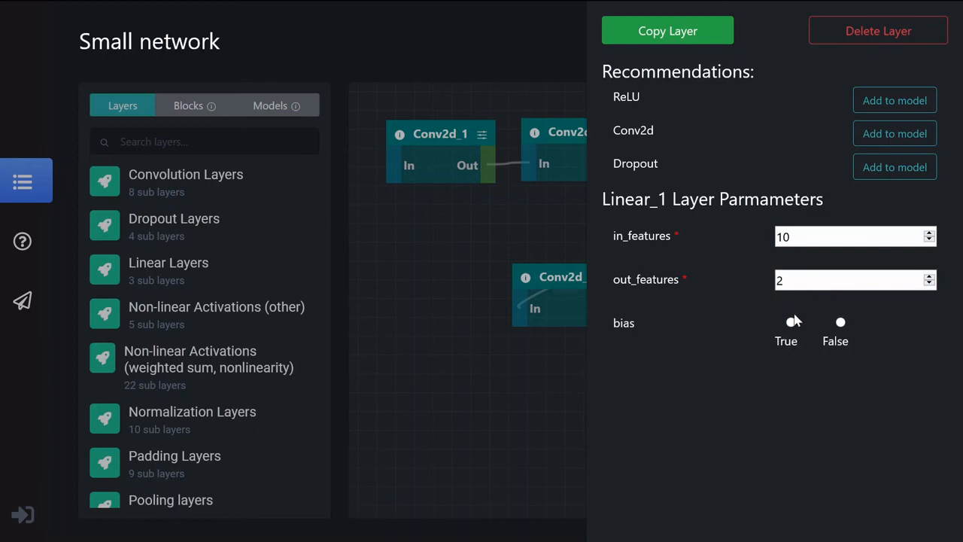
{"action": "left_click", "coordinate": [509, 376]}
{"action": "left_click", "coordinate": [916, 45]}
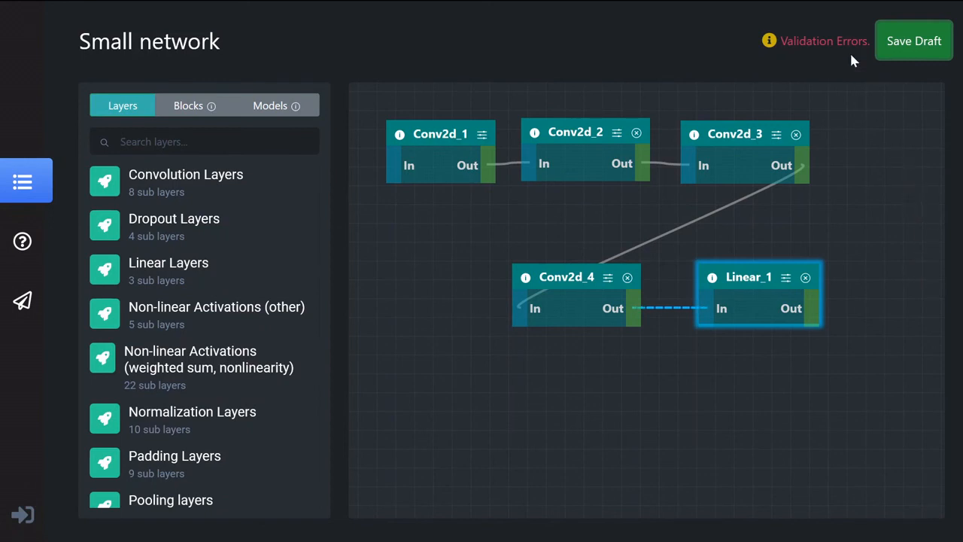
Check the validation errors, set Linear_1's in_features to 1492992 and save the draft again
{"action": "mouse_move", "coordinate": [850, 49]}
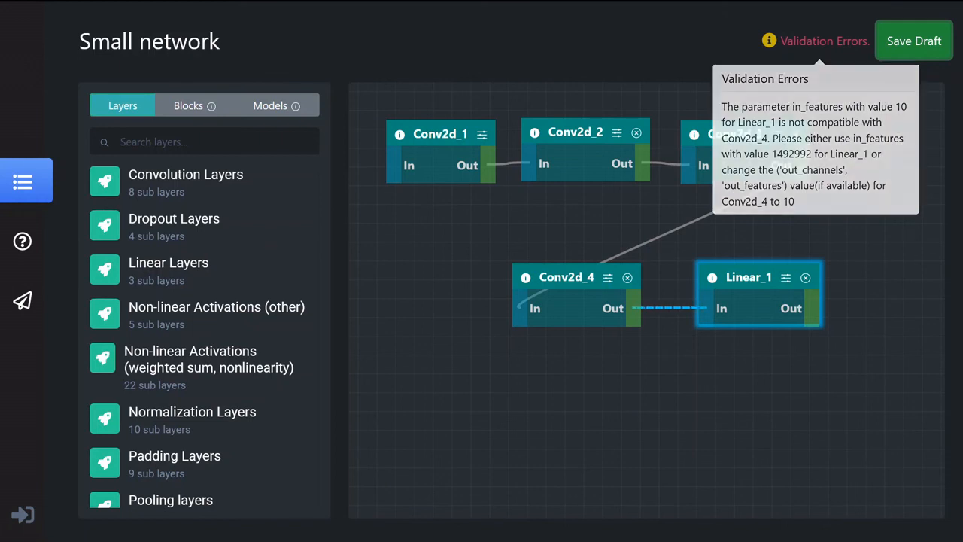
{"action": "left_click", "coordinate": [786, 277]}
{"action": "left_click_drag", "start_coordinate": [799, 237], "coordinate": [710, 231]}
{"action": "type", "text": "1492992"}
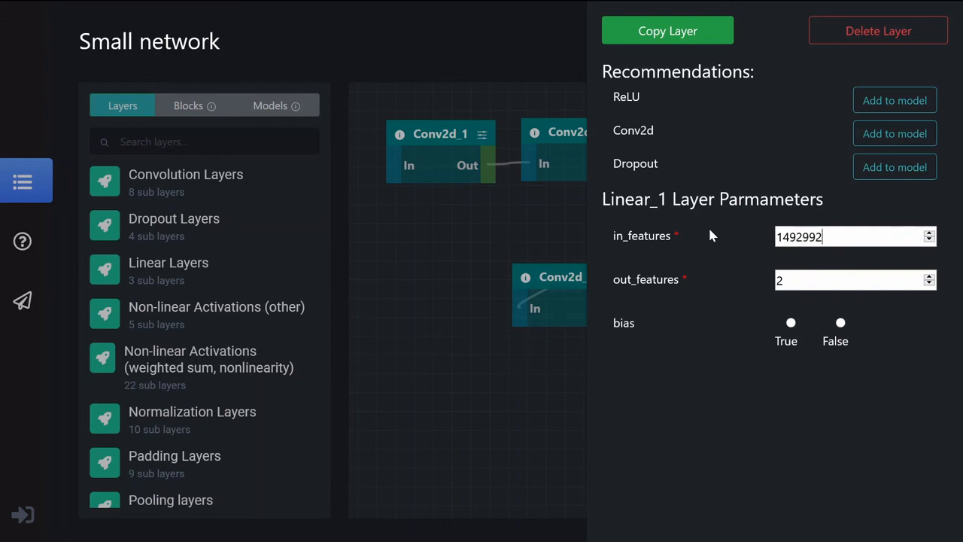
{"action": "left_click", "coordinate": [529, 393]}
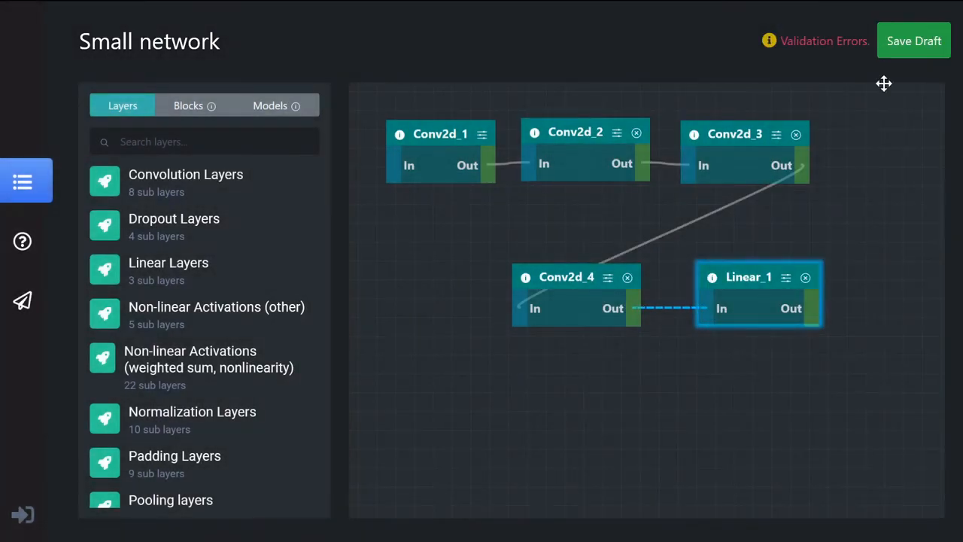
{"action": "left_click", "coordinate": [903, 48]}
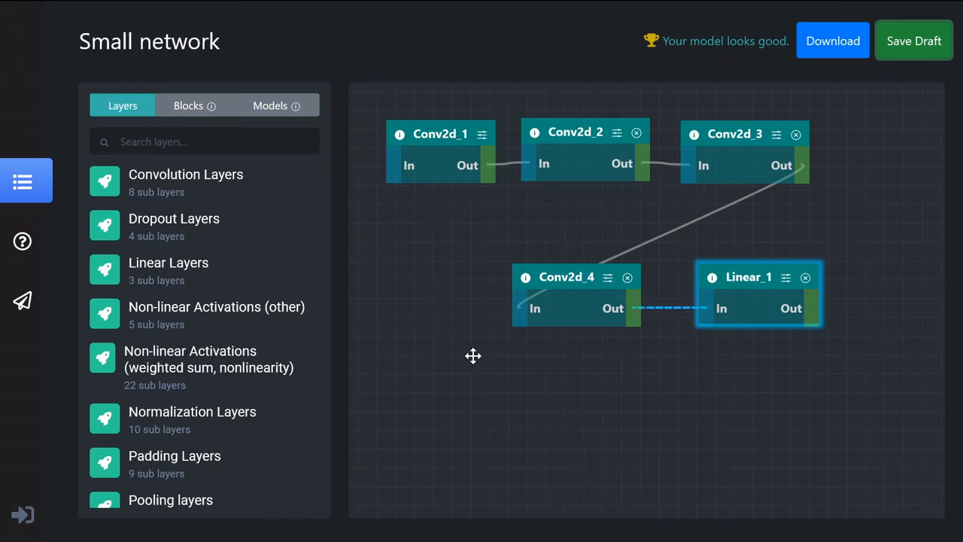
Deselect the Linear_1 layer and exit the model editor
{"action": "left_click", "coordinate": [684, 390]}
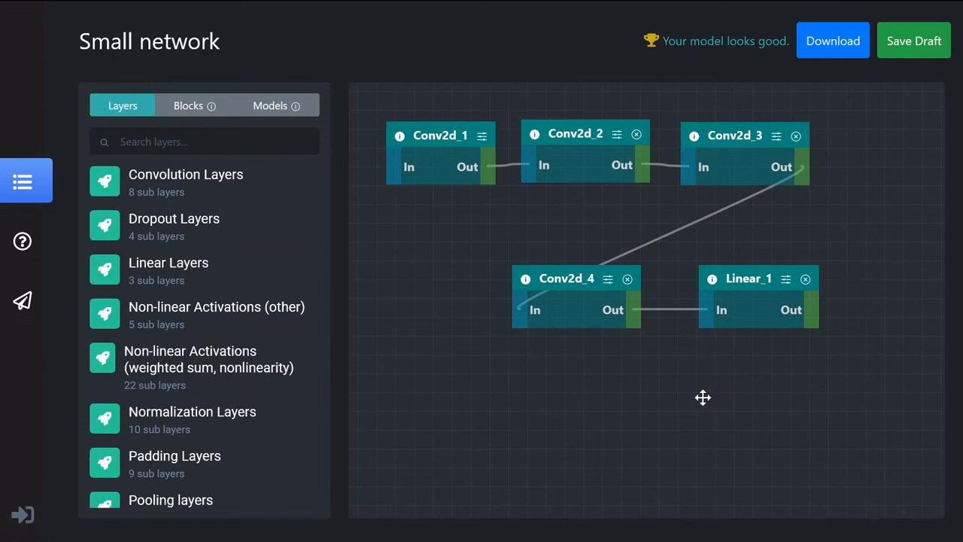
{"action": "left_click", "coordinate": [17, 511]}
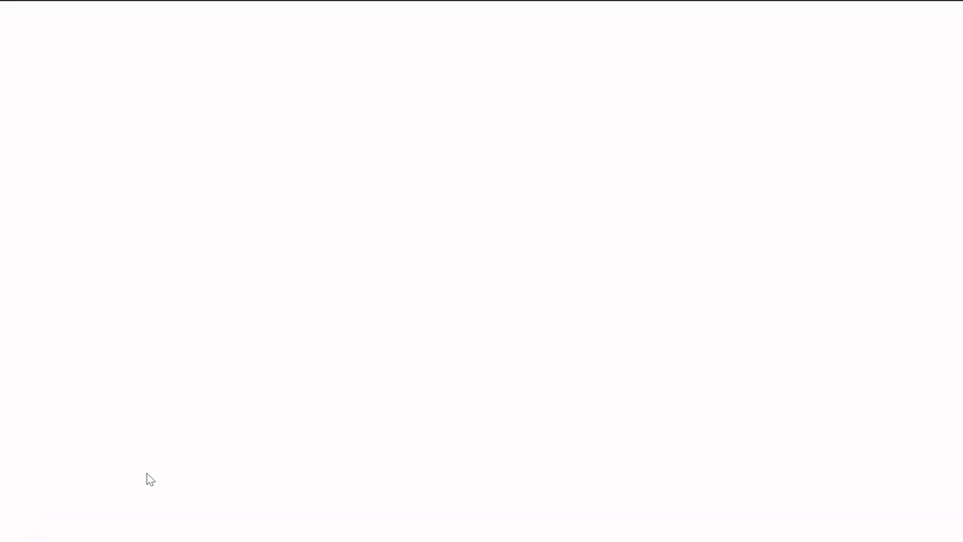